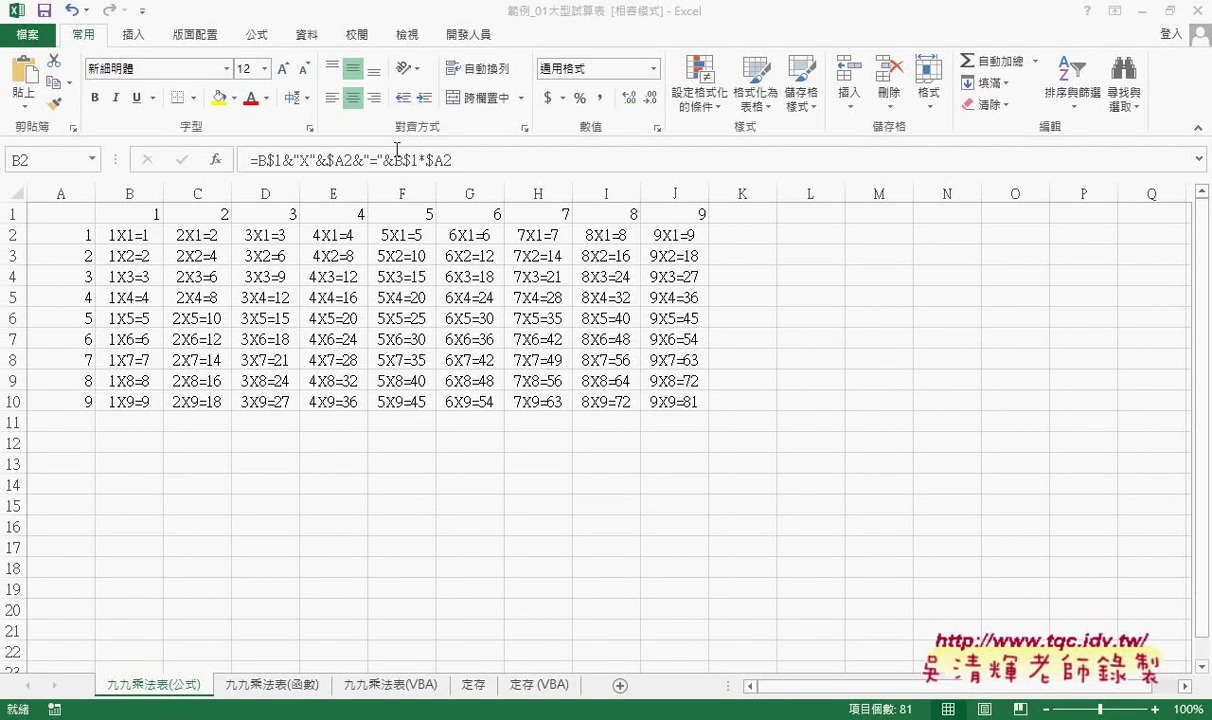
- On the 九九乘法表(函數) sheet, insert =COLUMN() with no reference into cell A1
{"action": "key", "text": "ctrl+shift+End"}
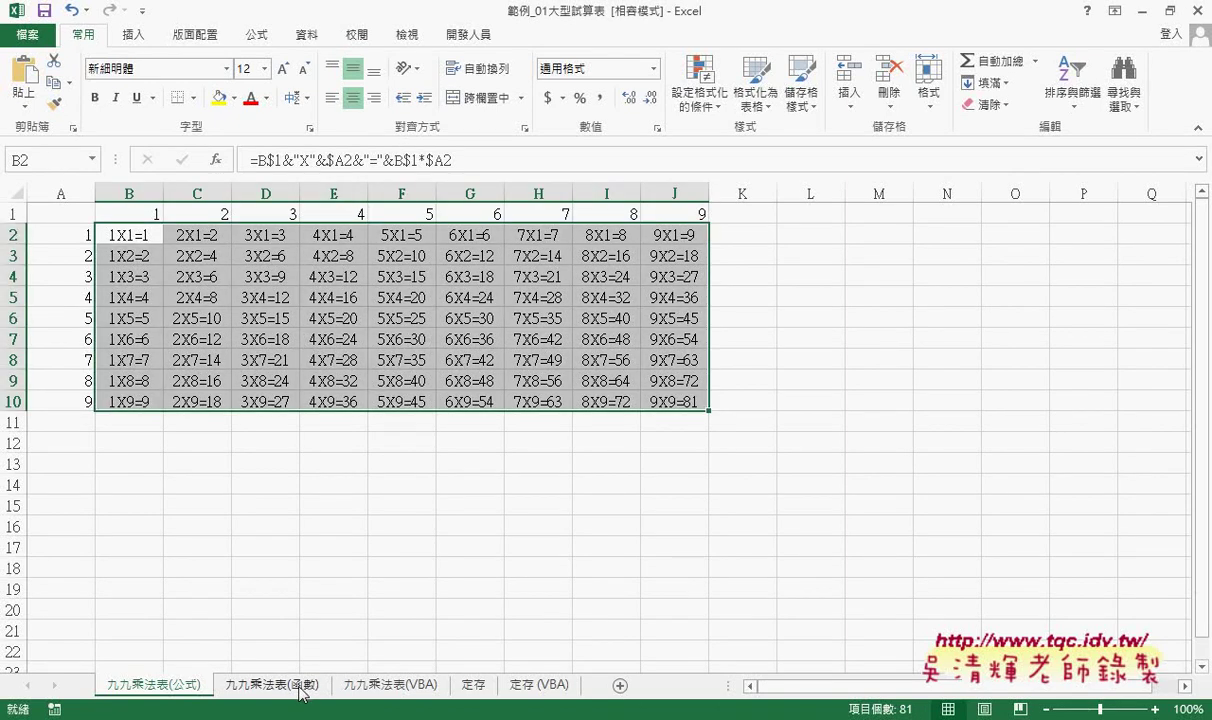
{"action": "left_click", "coordinate": [300, 690]}
{"action": "left_click_drag", "start_coordinate": [74, 211], "coordinate": [74, 232]}
{"action": "left_click", "coordinate": [74, 211]}
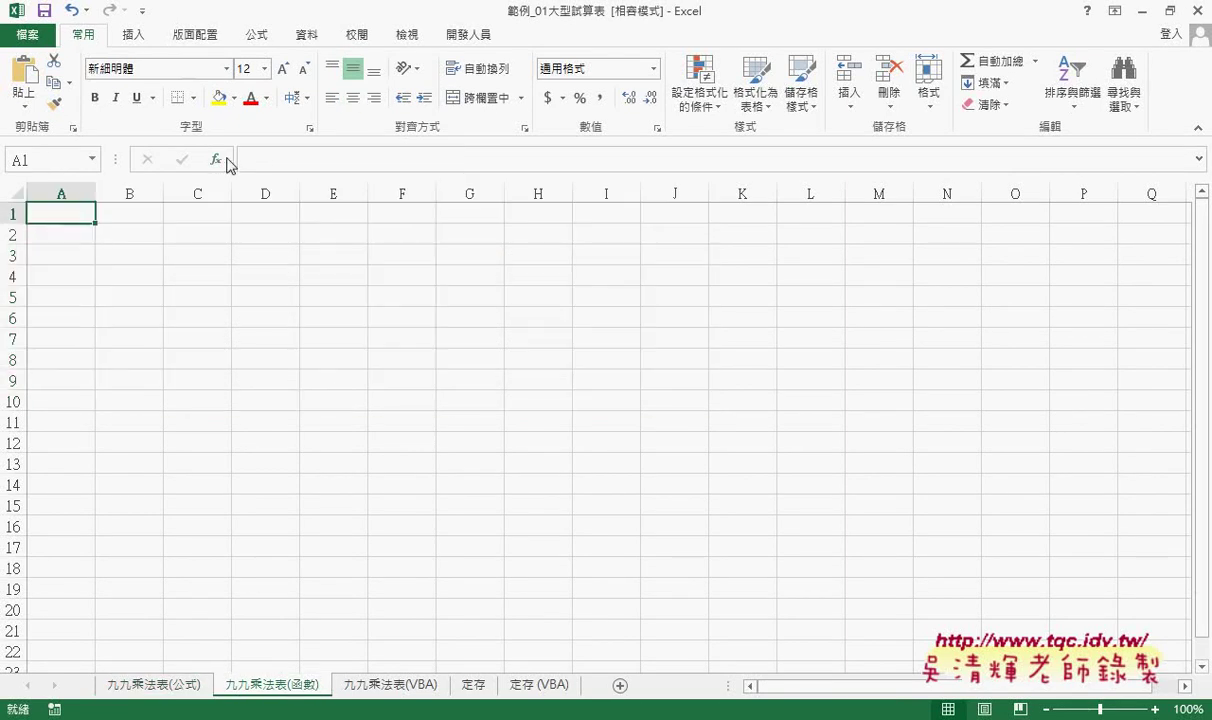
{"action": "left_click", "coordinate": [215, 160]}
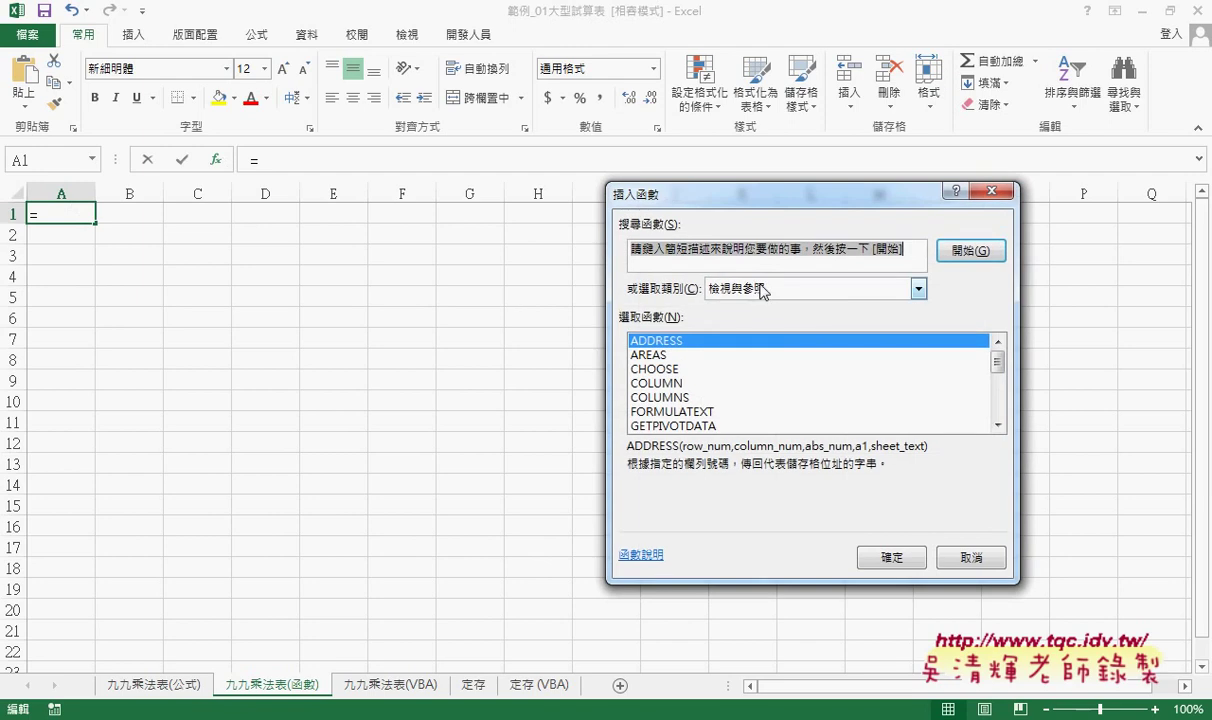
{"action": "double_click", "coordinate": [645, 383]}
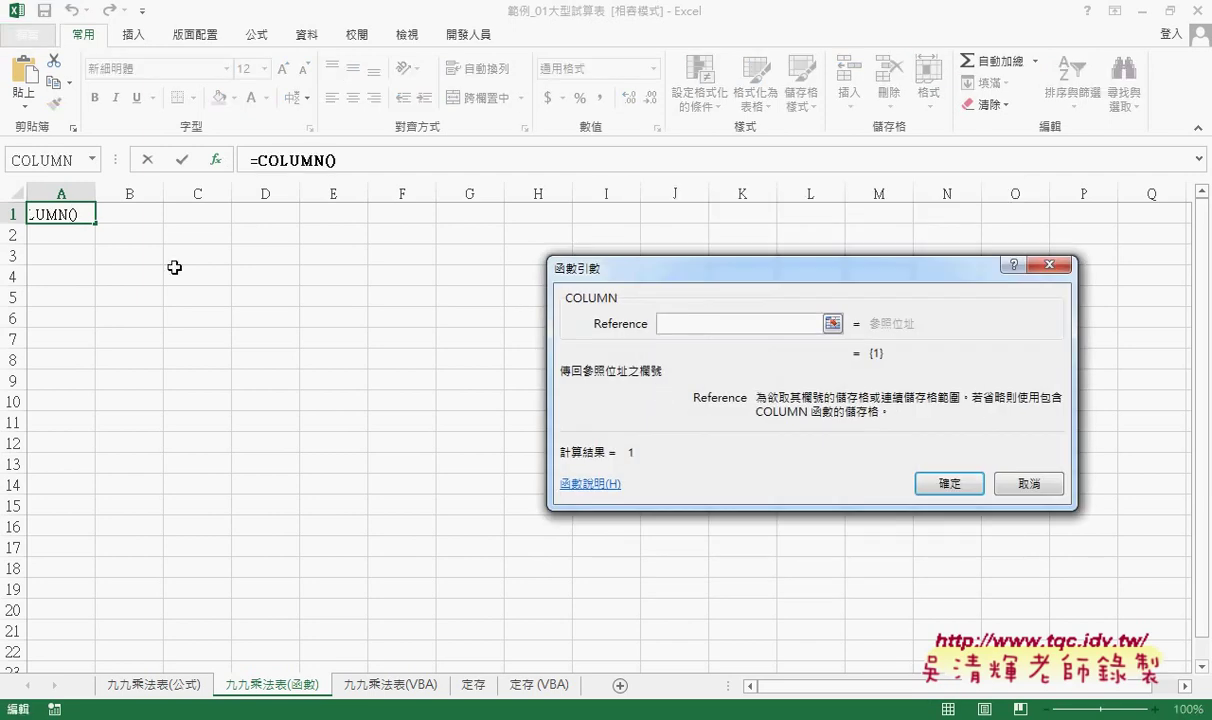
{"action": "left_click", "coordinate": [950, 484]}
- Extend A1's formula to =COLUMN()&"X"&row()&"="& followed by a pasted copy of its first part
{"action": "left_click", "coordinate": [362, 160]}
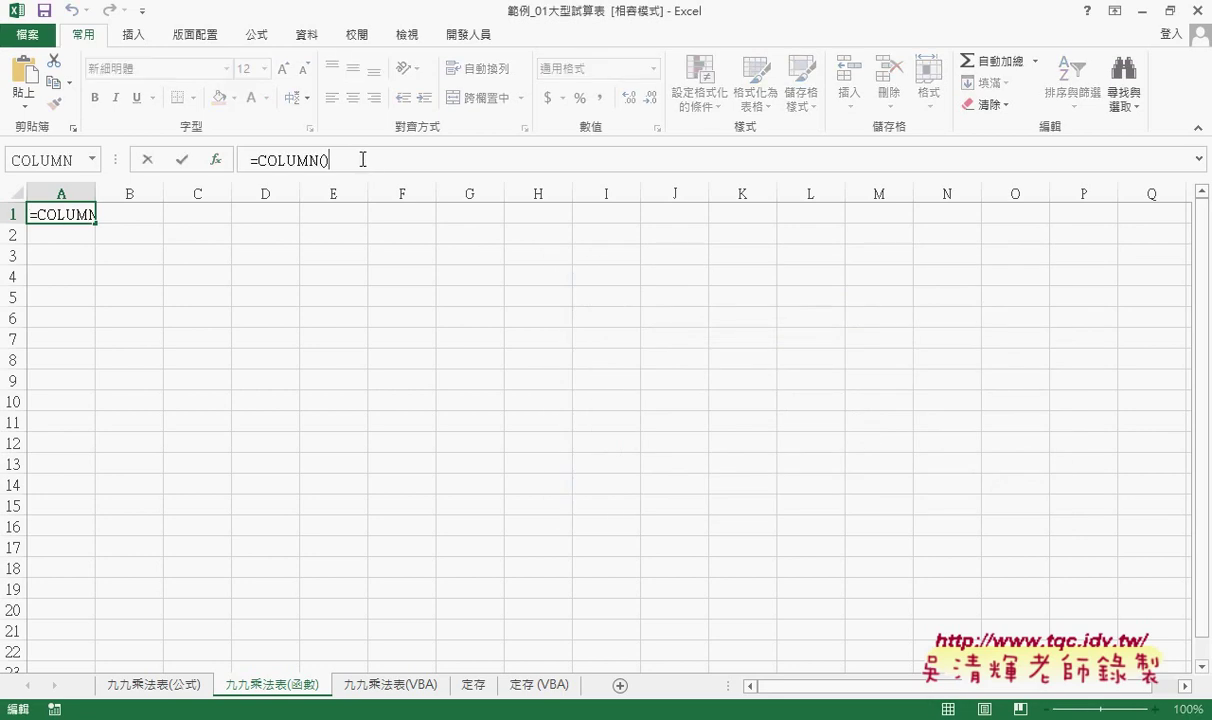
{"action": "type", "text": "&"}
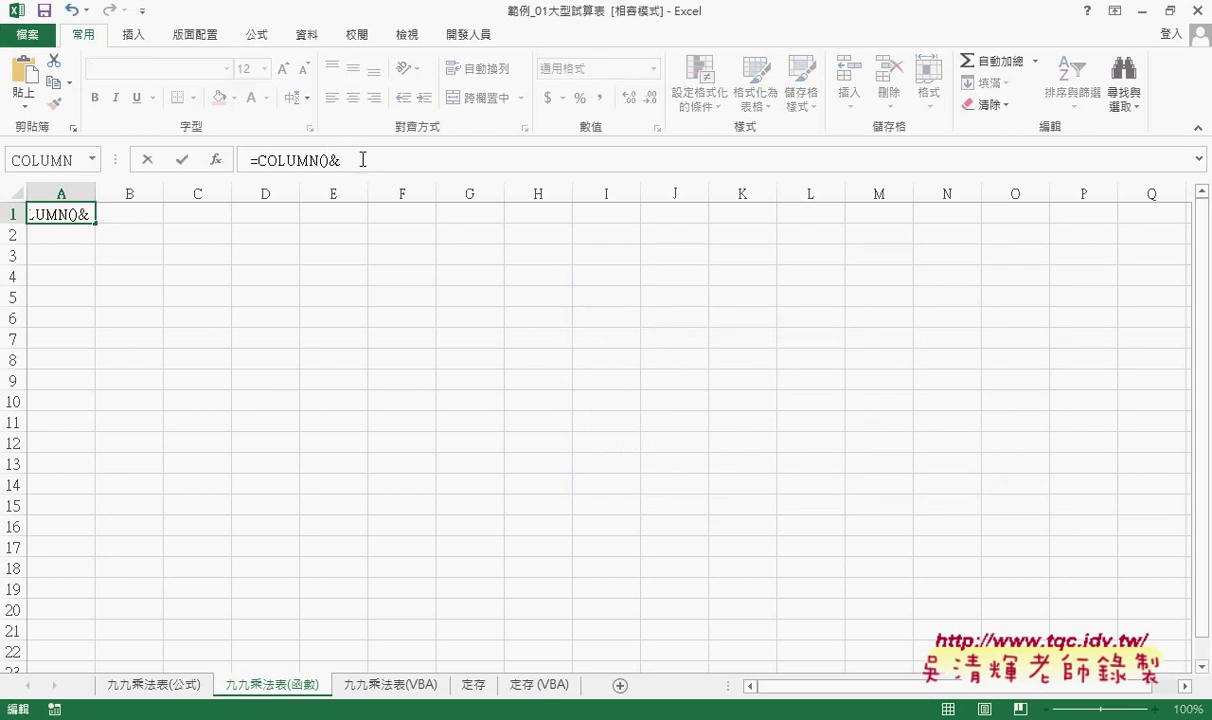
{"action": "type", "text": "\"X"}
{"action": "type", "text": "\""}
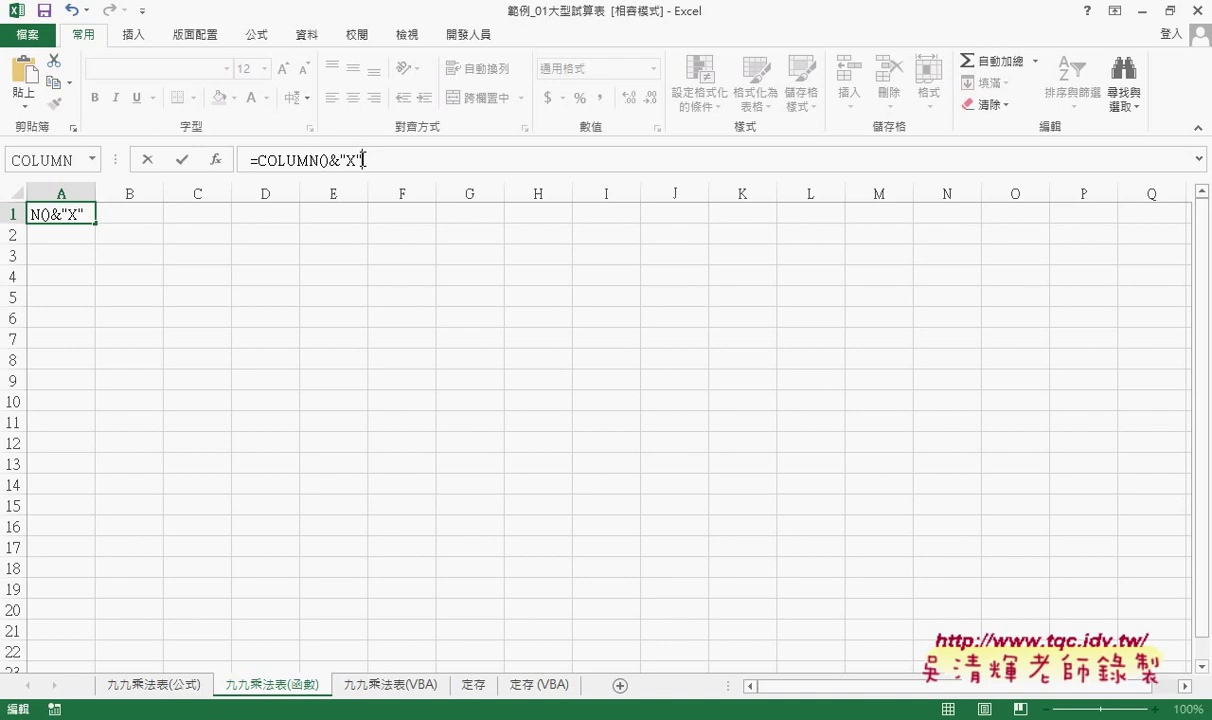
{"action": "type", "text": "&"}
{"action": "type", "text": "row"}
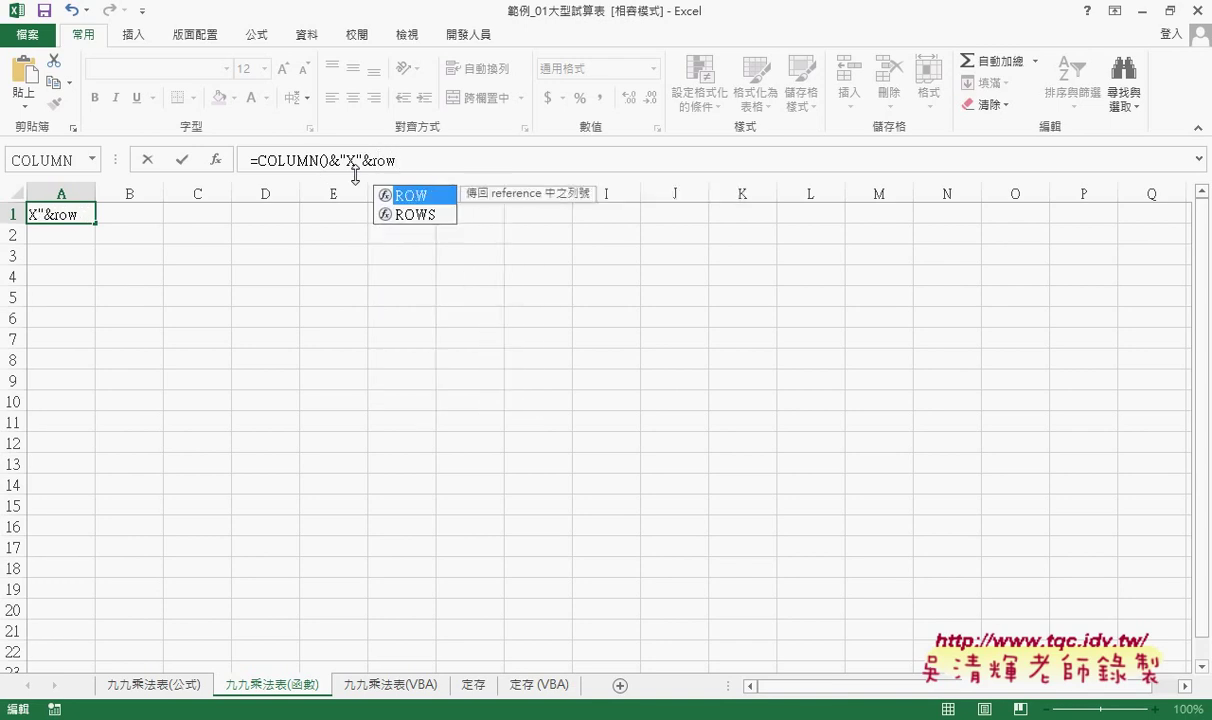
{"action": "type", "text": "()"}
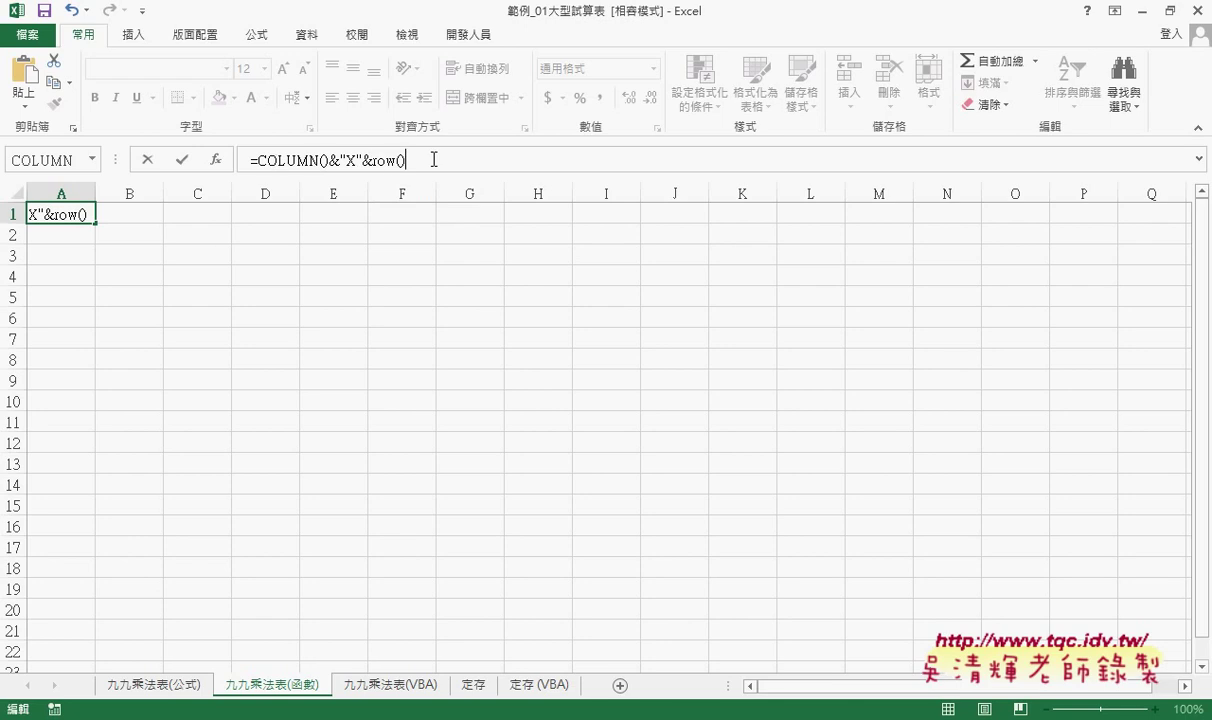
{"action": "type", "text": "&\"="}
{"action": "type", "text": "\"&"}
{"action": "left_click_drag", "start_coordinate": [258, 162], "coordinate": [405, 162]}
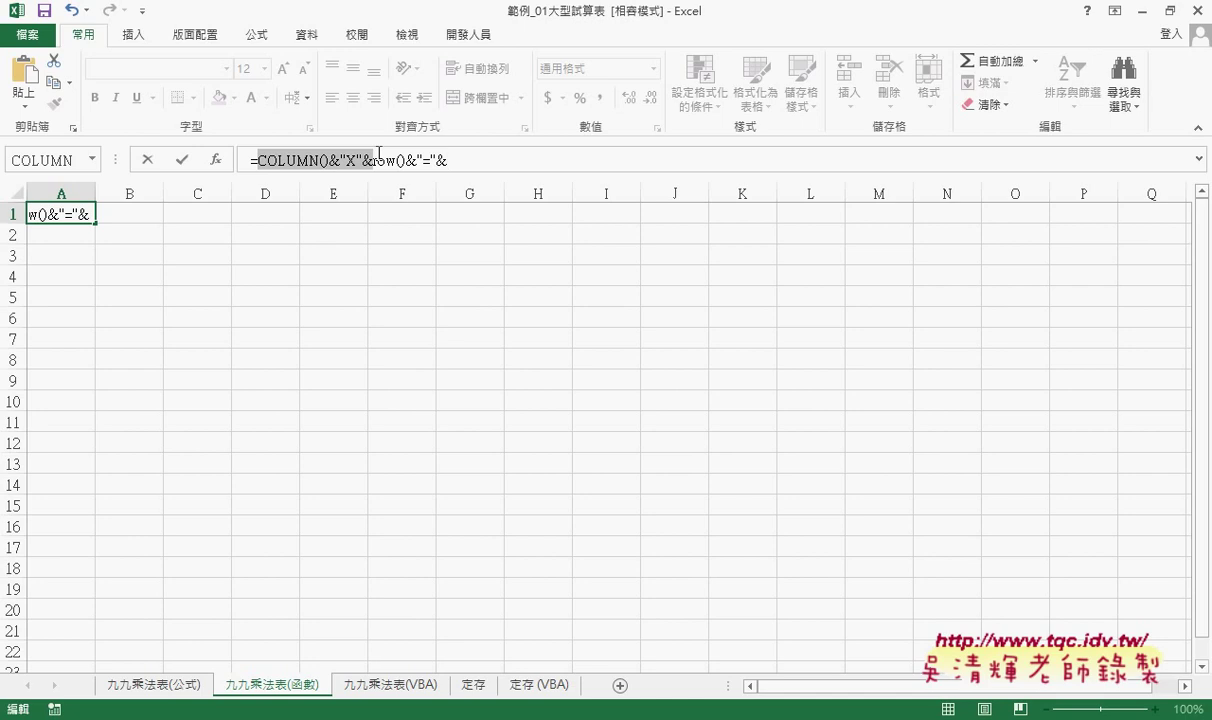
{"action": "key", "text": "ctrl+c"}
{"action": "left_click", "coordinate": [472, 160]}
{"action": "key", "text": "ctrl+v"}
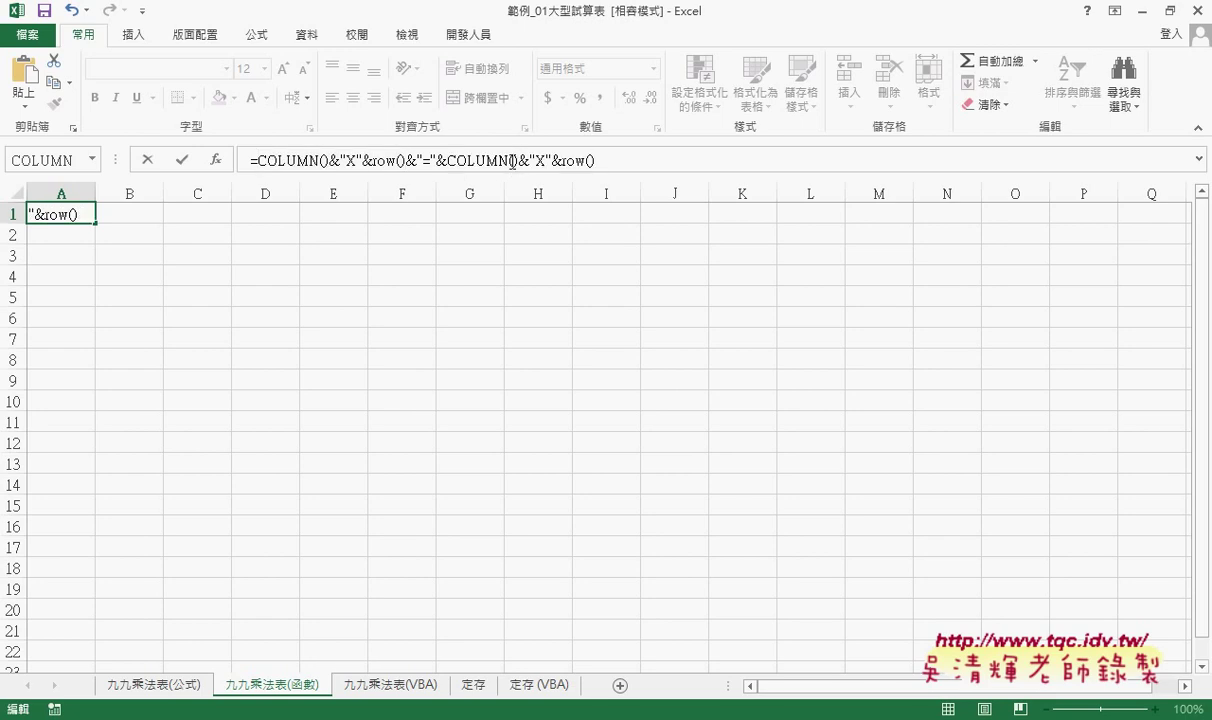
- Turn the pasted copy into the product COLUMN()*row() by replacing its X join with *
{"action": "left_click_drag", "start_coordinate": [516, 160], "coordinate": [551, 163]}
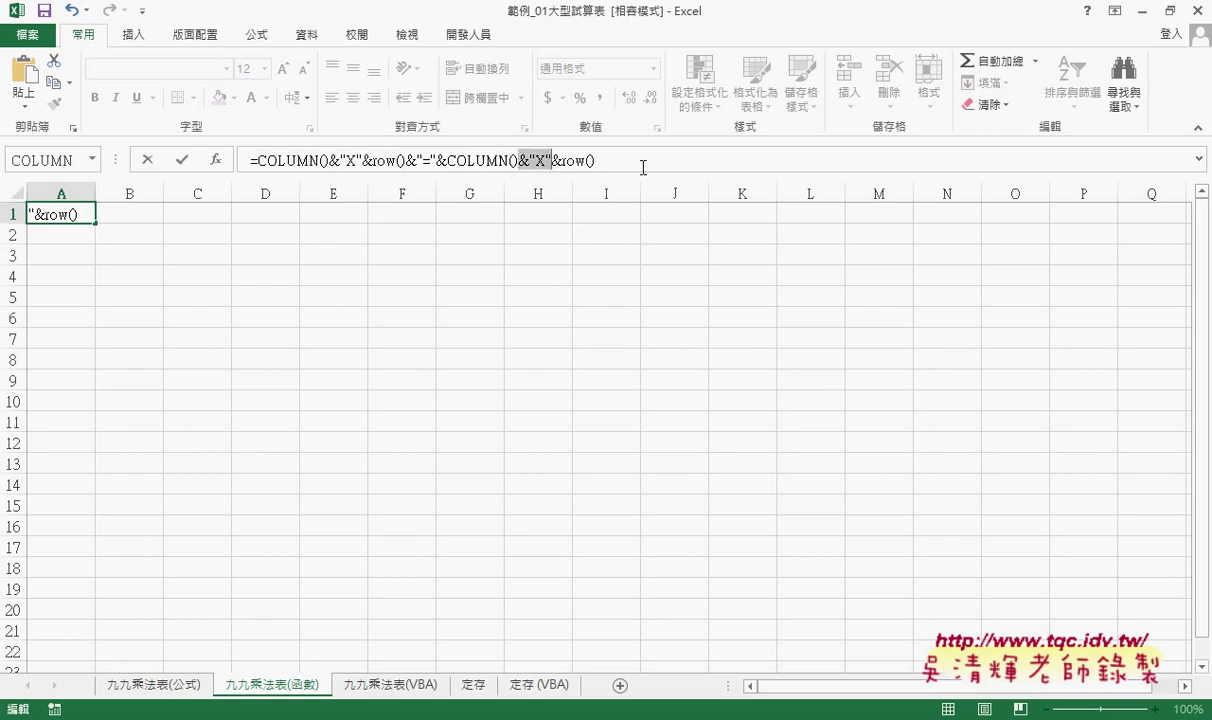
{"action": "type", "text": "*"}
{"action": "key", "text": "Delete"}
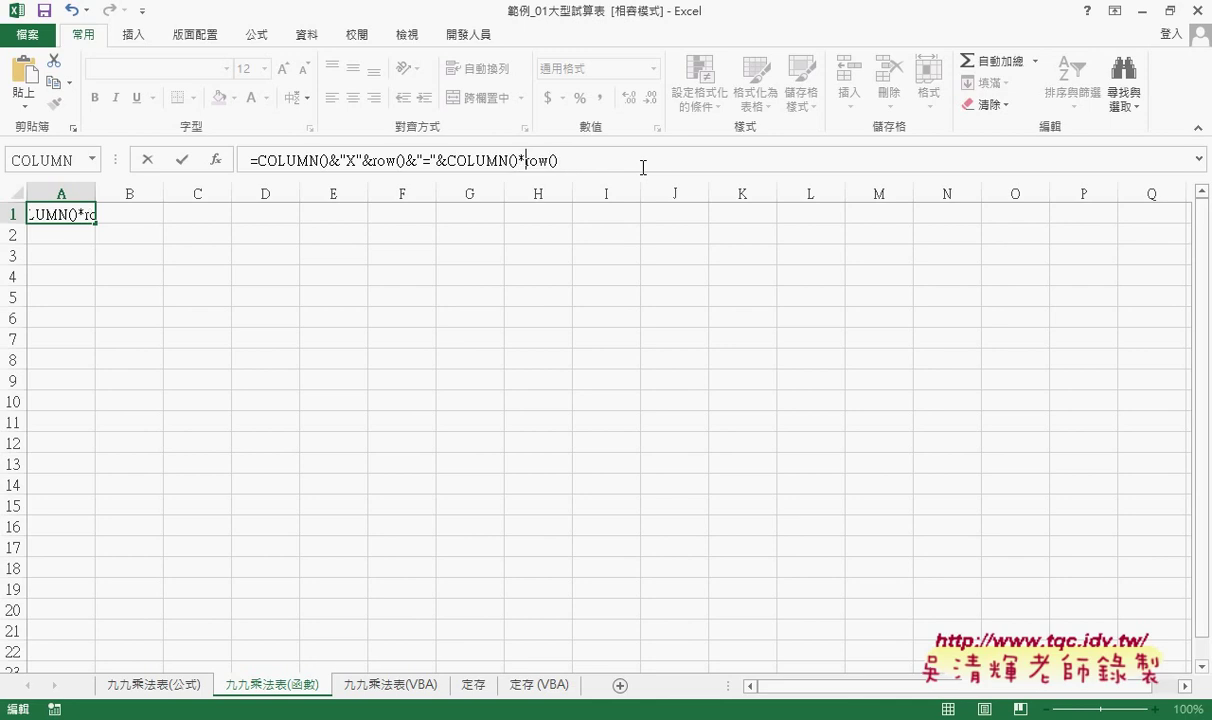
{"action": "left_click", "coordinate": [447, 160]}
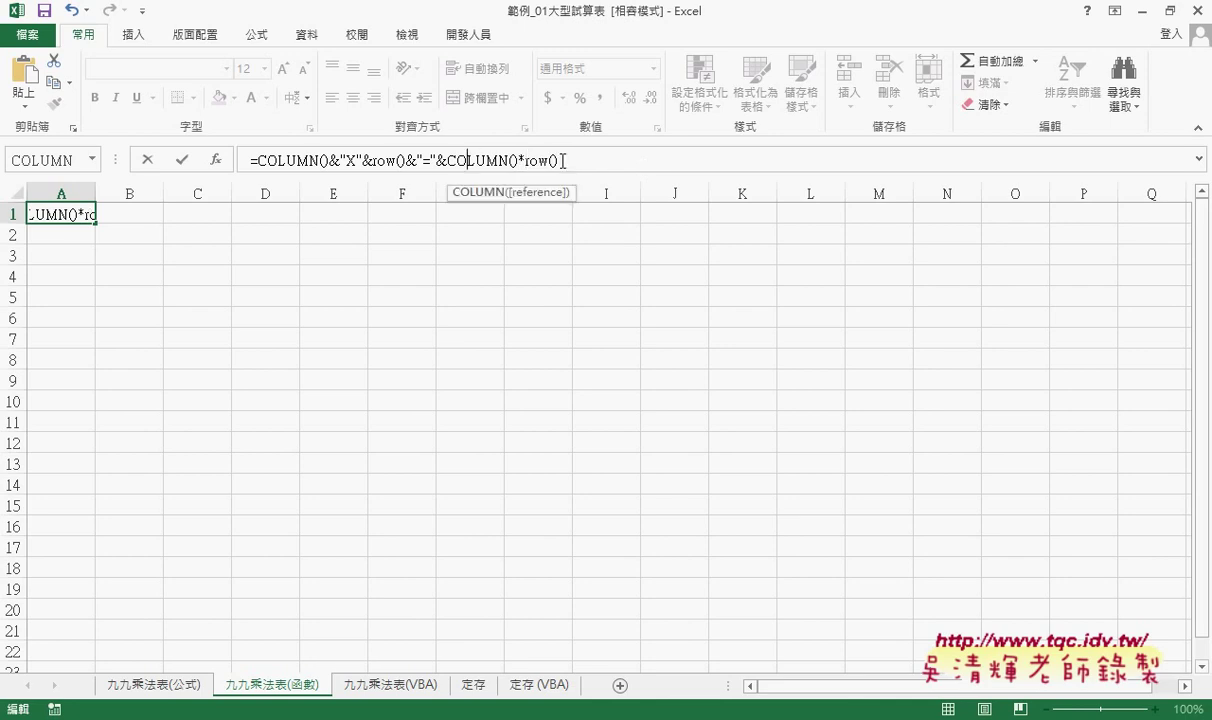
{"action": "key", "text": "End"}
{"action": "mouse_move", "coordinate": [526, 160]}
{"action": "left_mouse_down"}
{"action": "mouse_move", "coordinate": [558, 160]}
{"action": "mouse_move", "coordinate": [526, 160]}
{"action": "left_mouse_up"}
{"action": "left_click", "coordinate": [519, 160]}
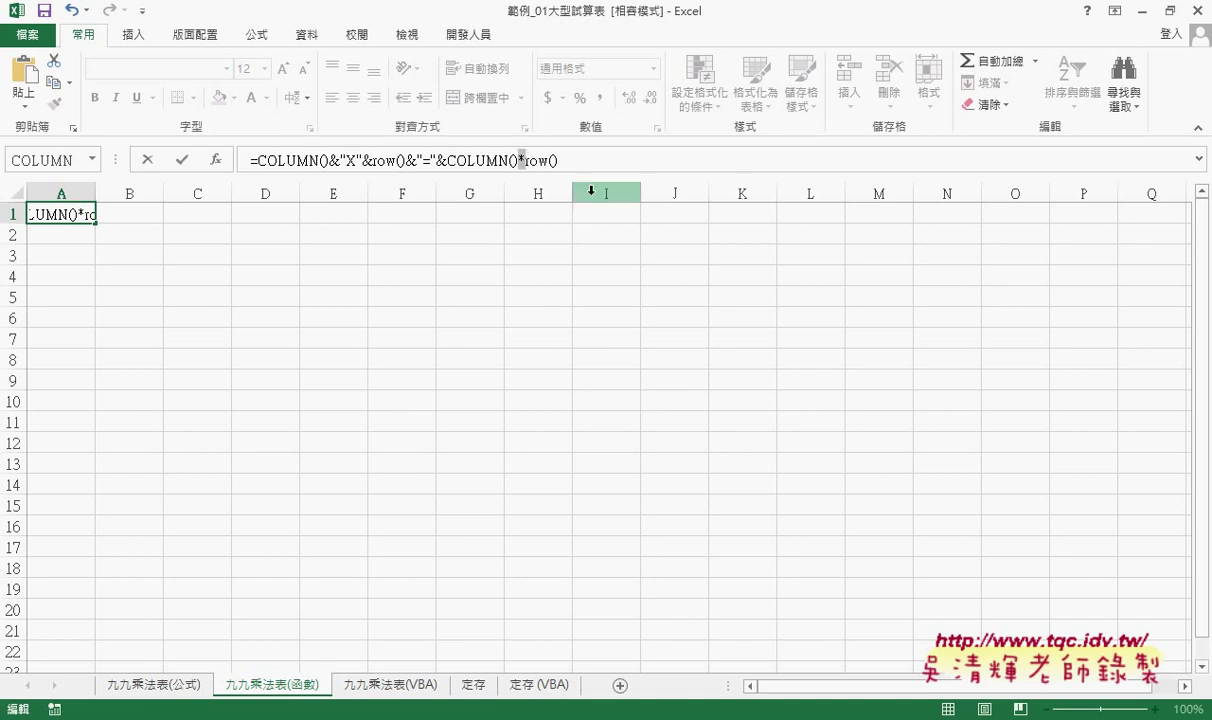
- Confirm the A1 formula, center it, and fill it across to I1 and down to row 9
{"action": "left_click", "coordinate": [181, 160]}
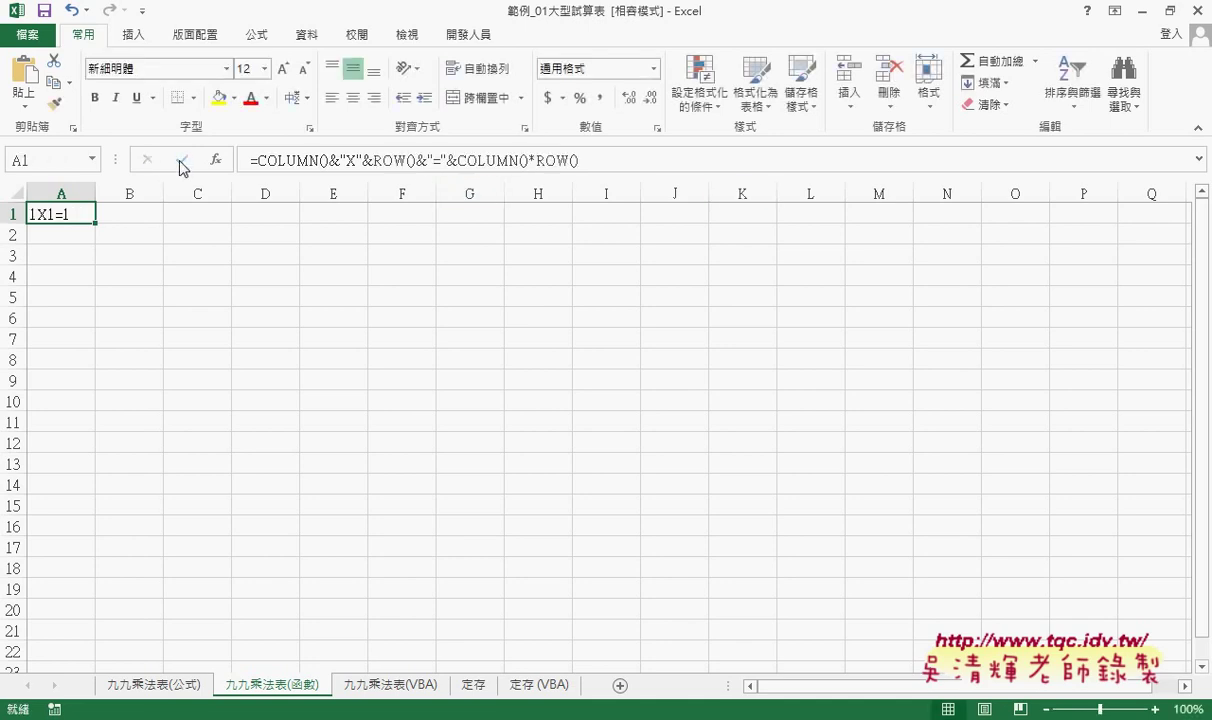
{"action": "left_click", "coordinate": [353, 97]}
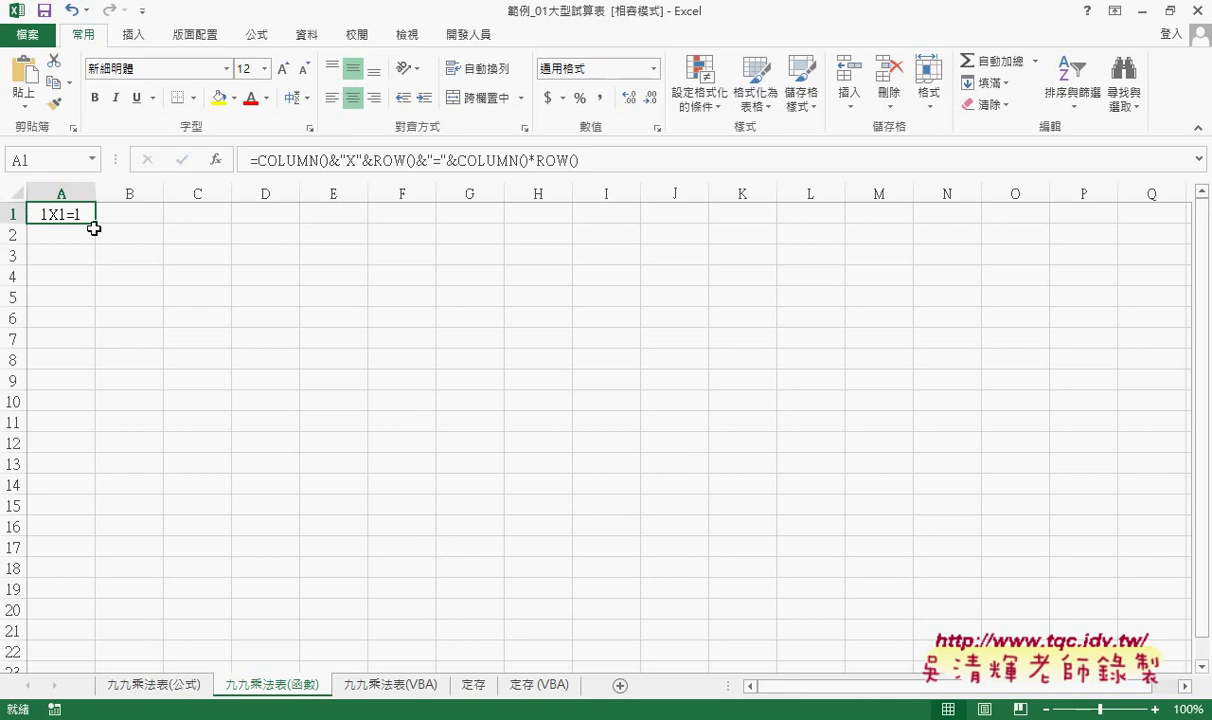
{"action": "left_click_drag", "start_coordinate": [95, 227], "coordinate": [586, 227]}
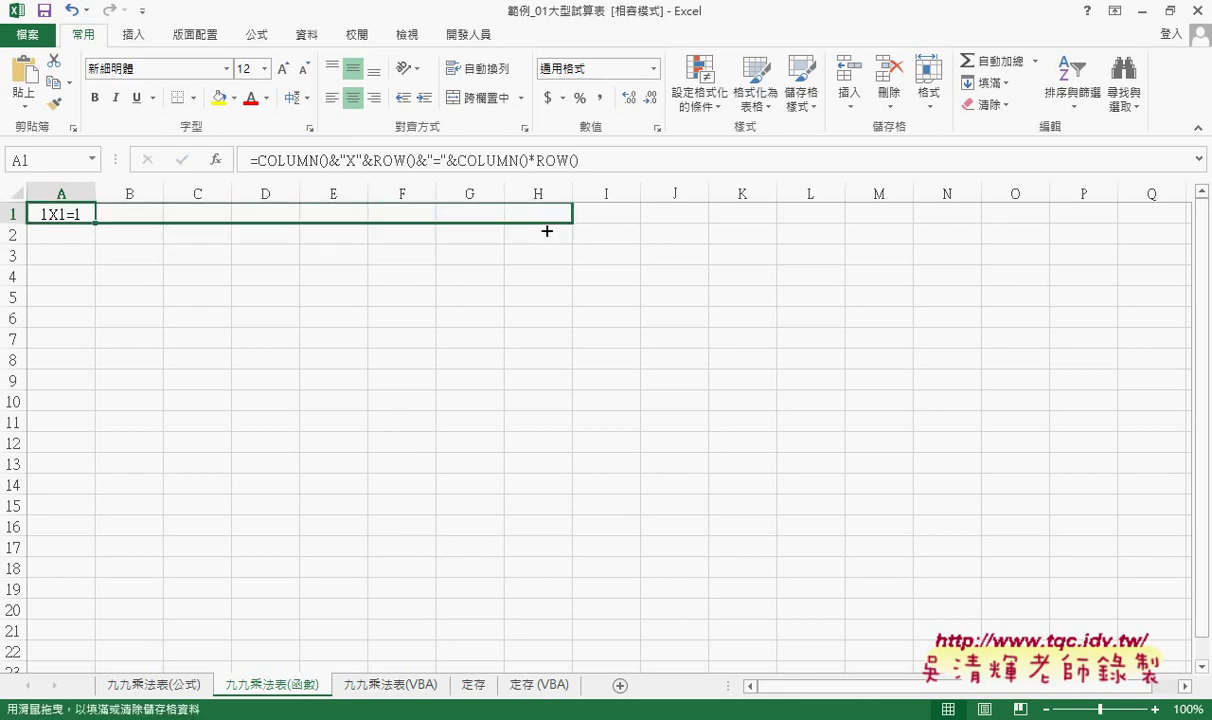
{"action": "mouse_move", "coordinate": [586, 227]}
{"action": "left_mouse_down"}
{"action": "mouse_move", "coordinate": [633, 227]}
{"action": "mouse_move", "coordinate": [645, 391]}
{"action": "left_mouse_up"}
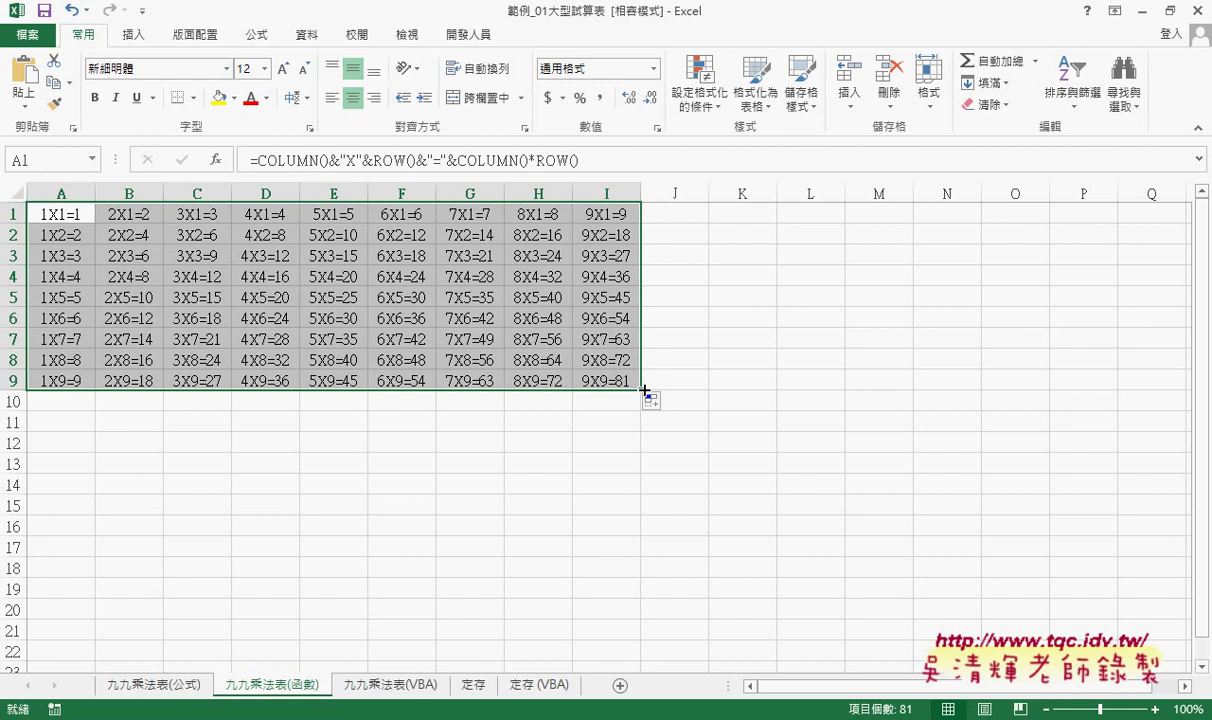
- Flip between the 九九乘法表(公式) and 九九乘法表(函數) sheets to compare both tables
{"action": "left_click", "coordinate": [170, 684]}
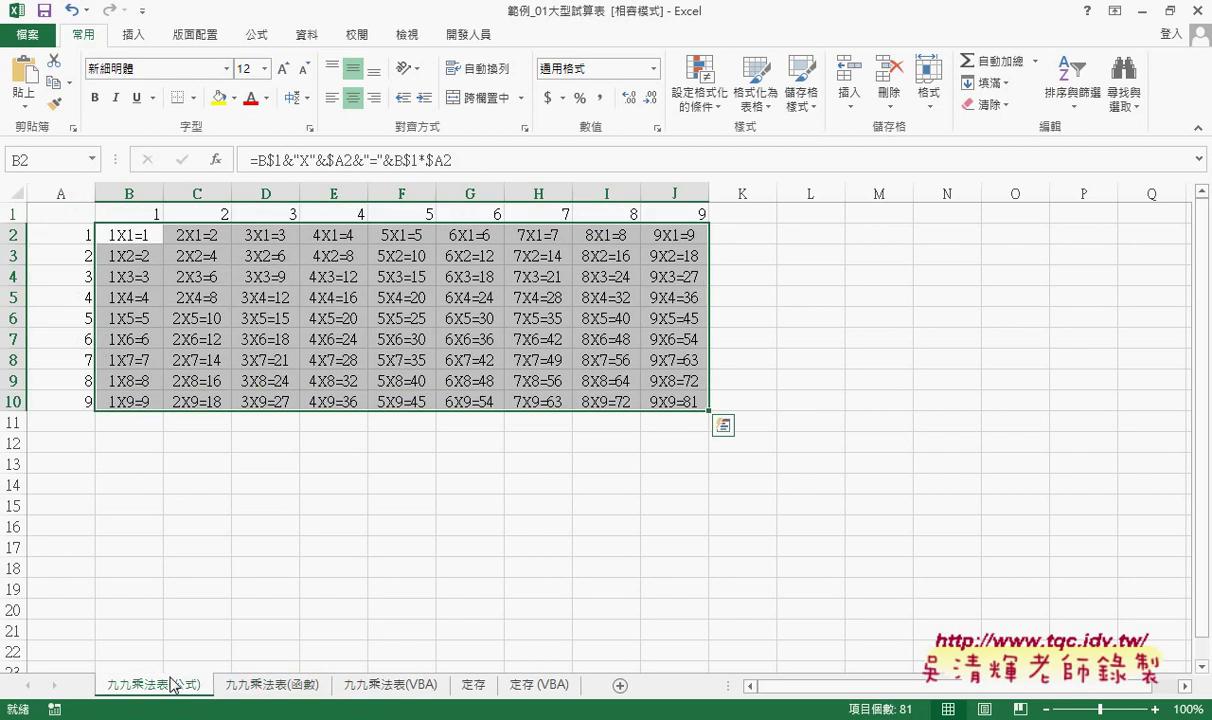
{"action": "left_click", "coordinate": [254, 684]}
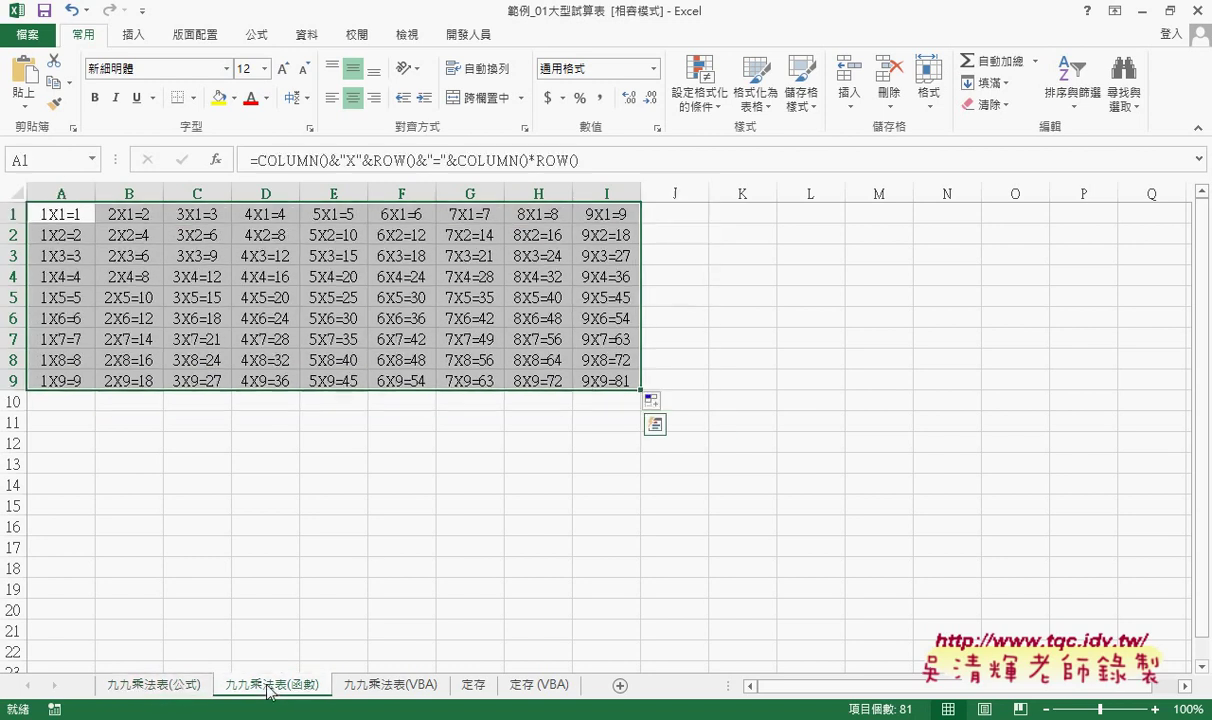
{"action": "left_click", "coordinate": [170, 684]}
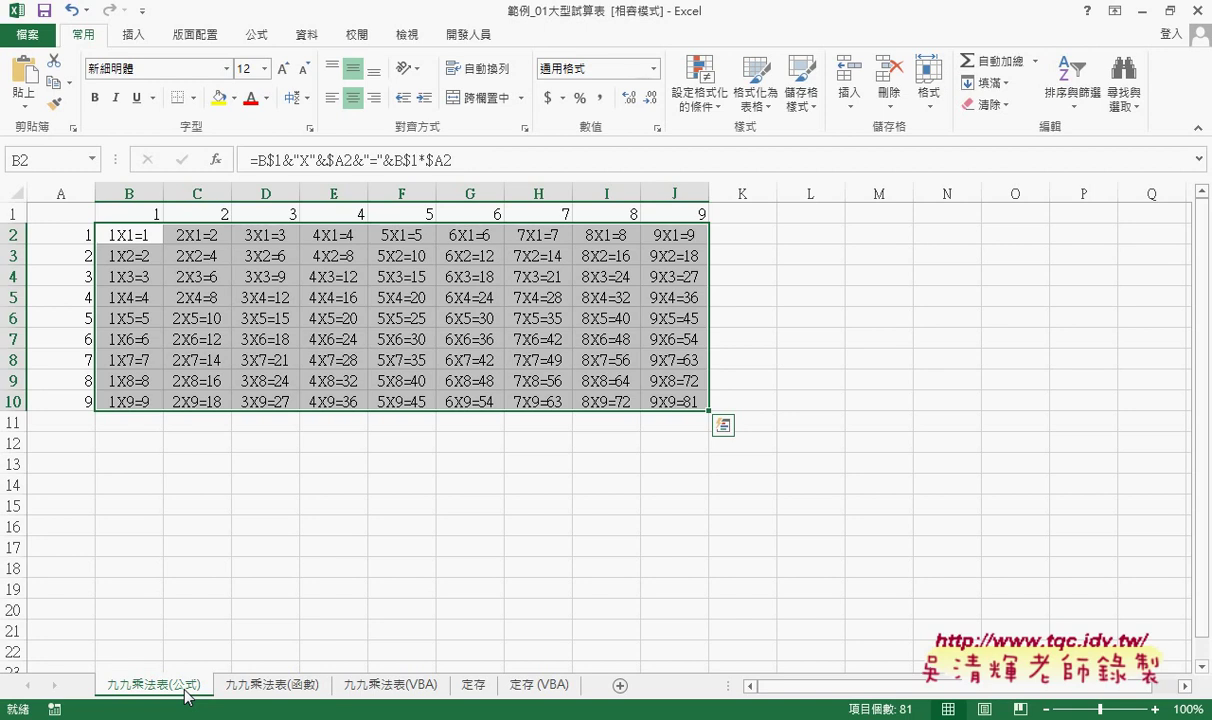
{"action": "left_click", "coordinate": [277, 688]}
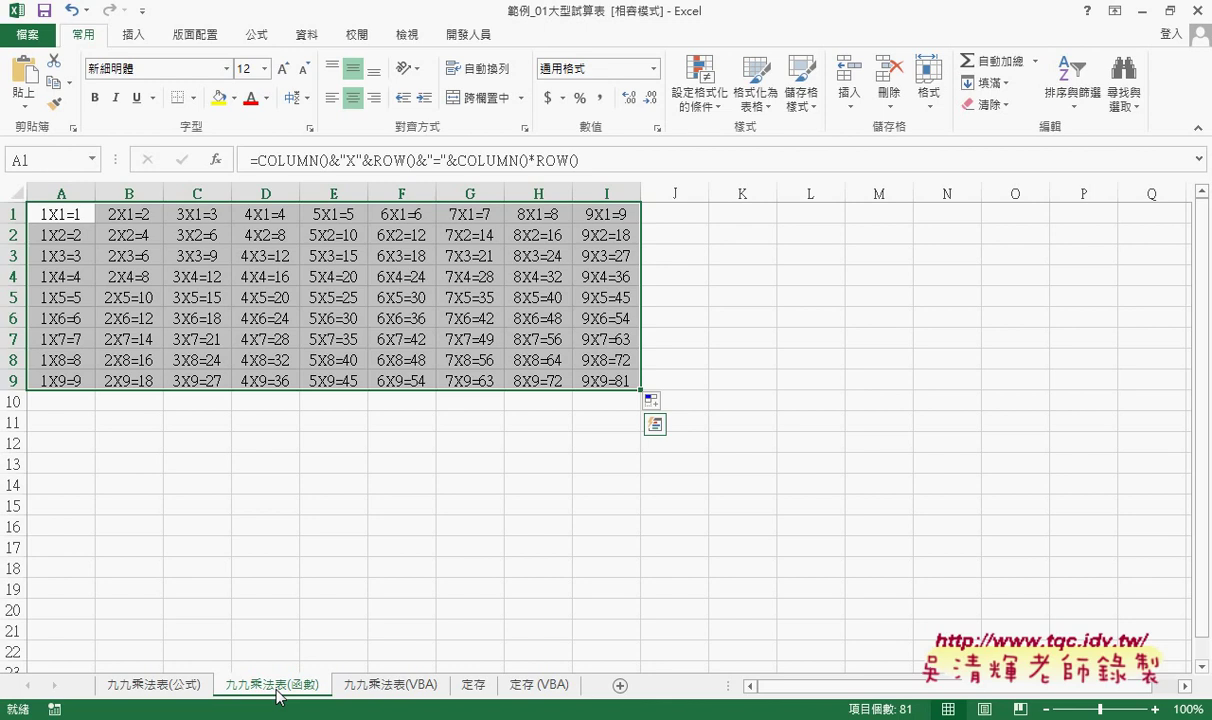
{"action": "left_click", "coordinate": [62, 213]}
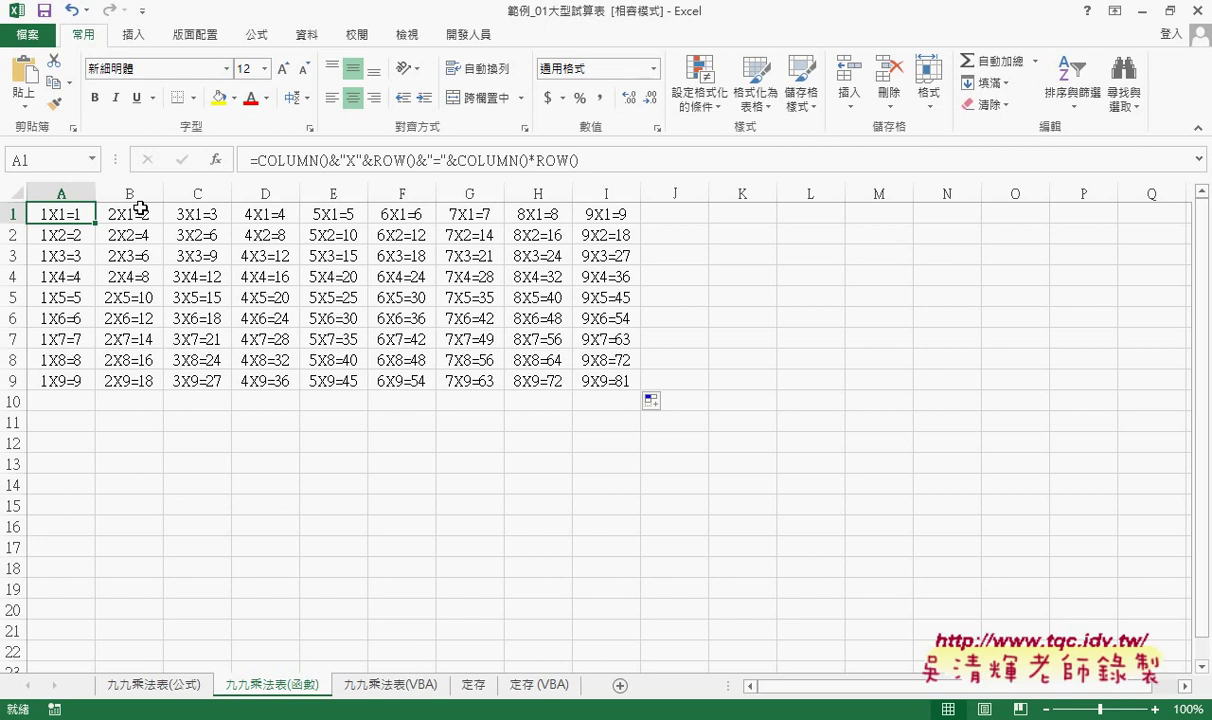
- On the 九九乘法表(VBA) sheet, clear and regenerate the table, then rebuild it with multiple-of-3 rows highlighted
{"action": "left_click", "coordinate": [424, 685]}
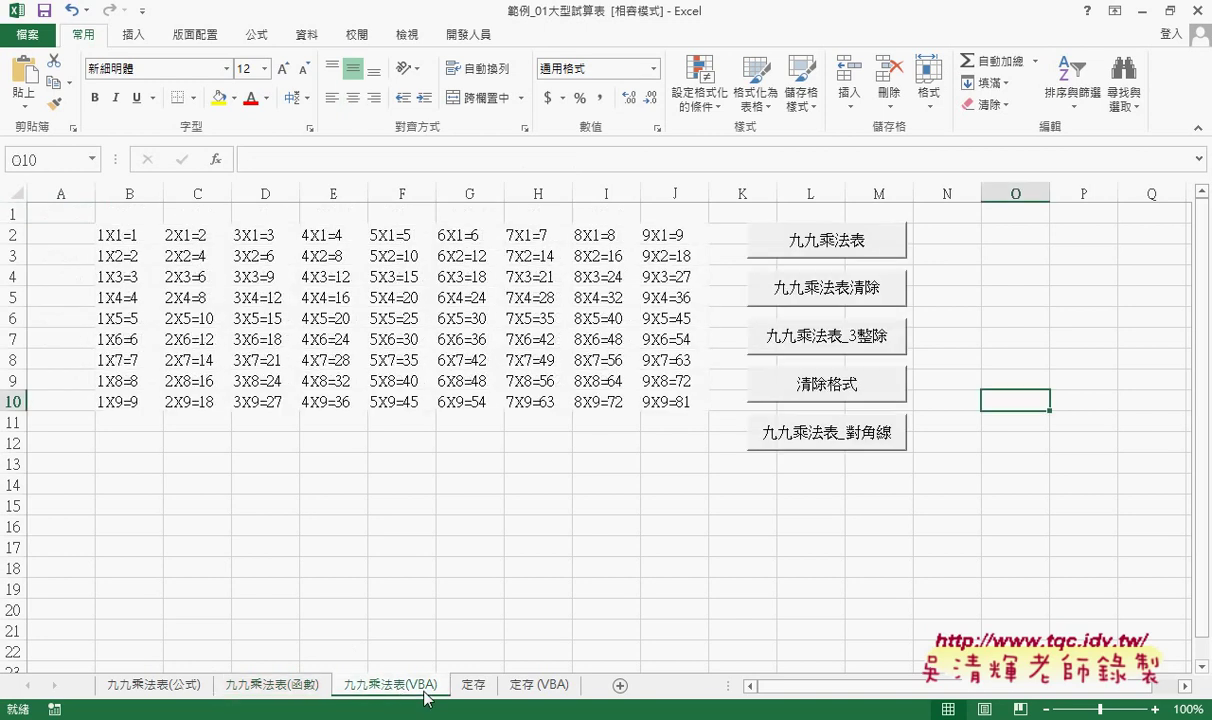
{"action": "left_click", "coordinate": [802, 285]}
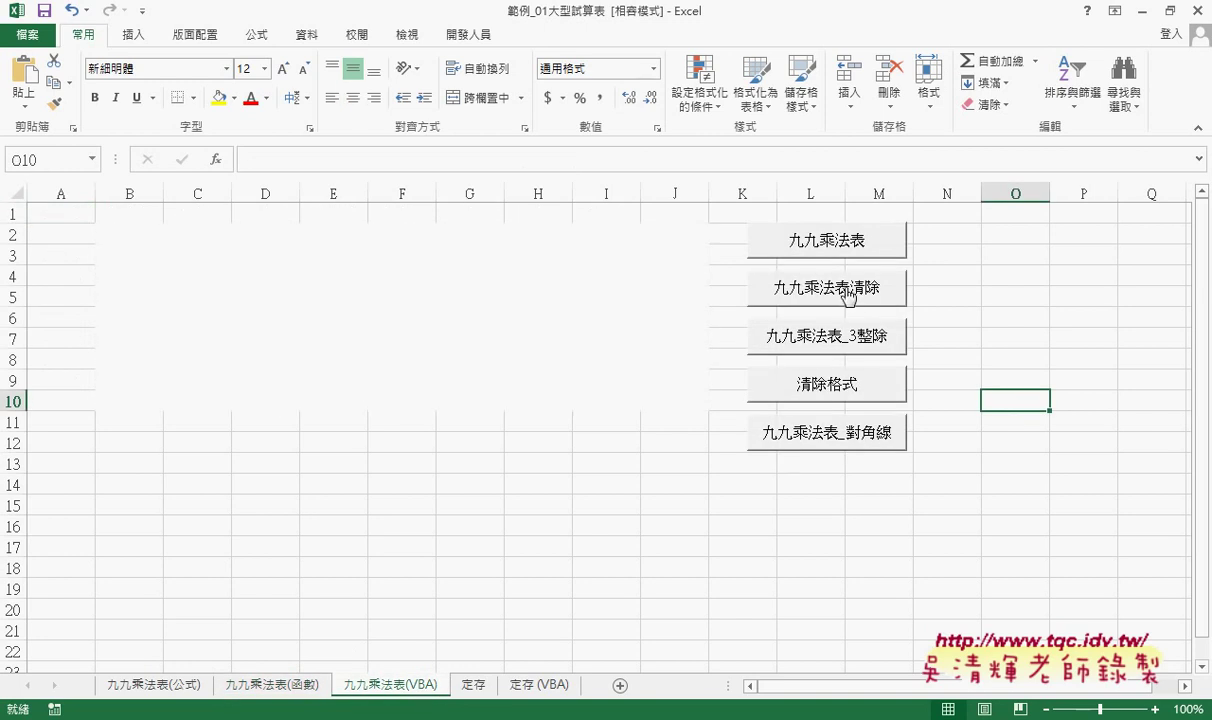
{"action": "left_click", "coordinate": [829, 248]}
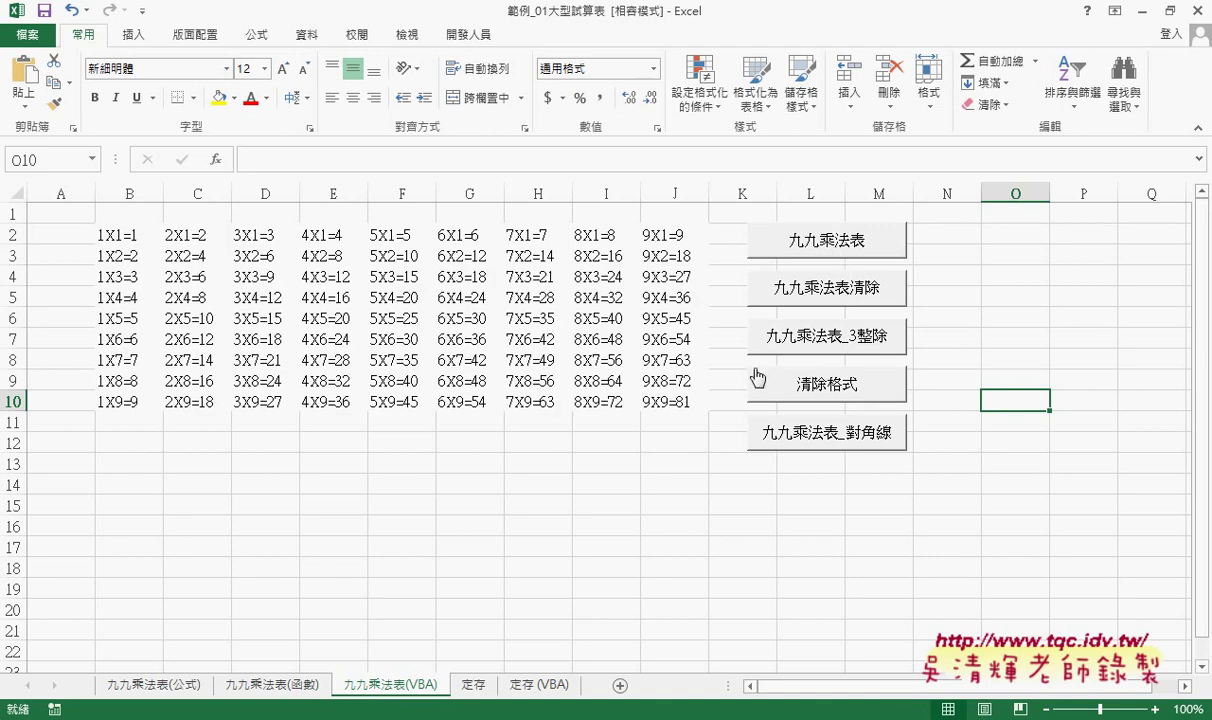
{"action": "left_click", "coordinate": [824, 291]}
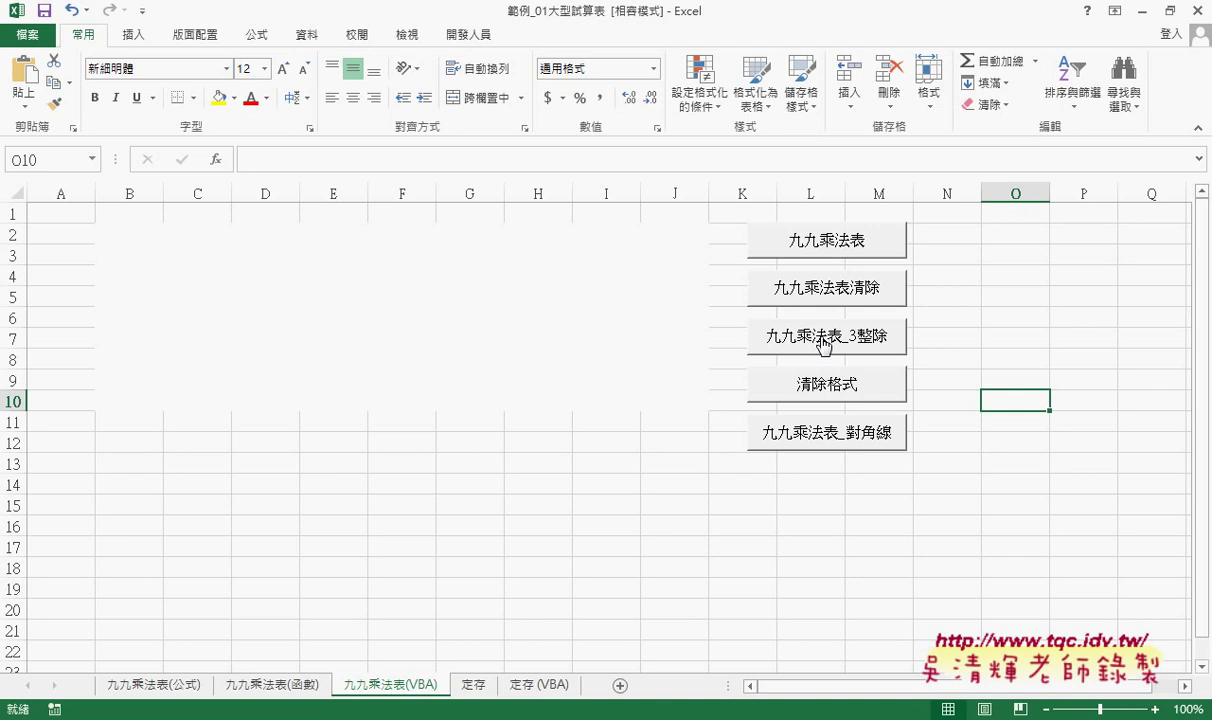
{"action": "left_click", "coordinate": [822, 340]}
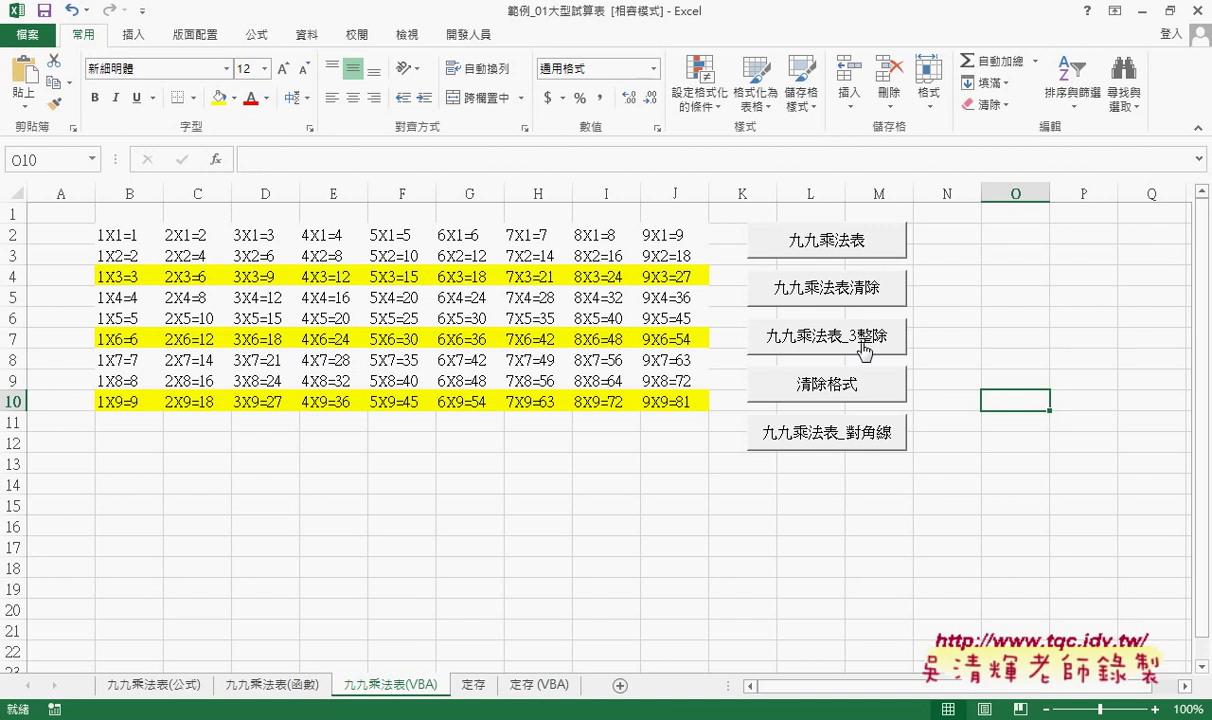
- Remove the yellow row highlighting, reapply the multiple-of-3 highlight, then remove it again
{"action": "left_click", "coordinate": [846, 391]}
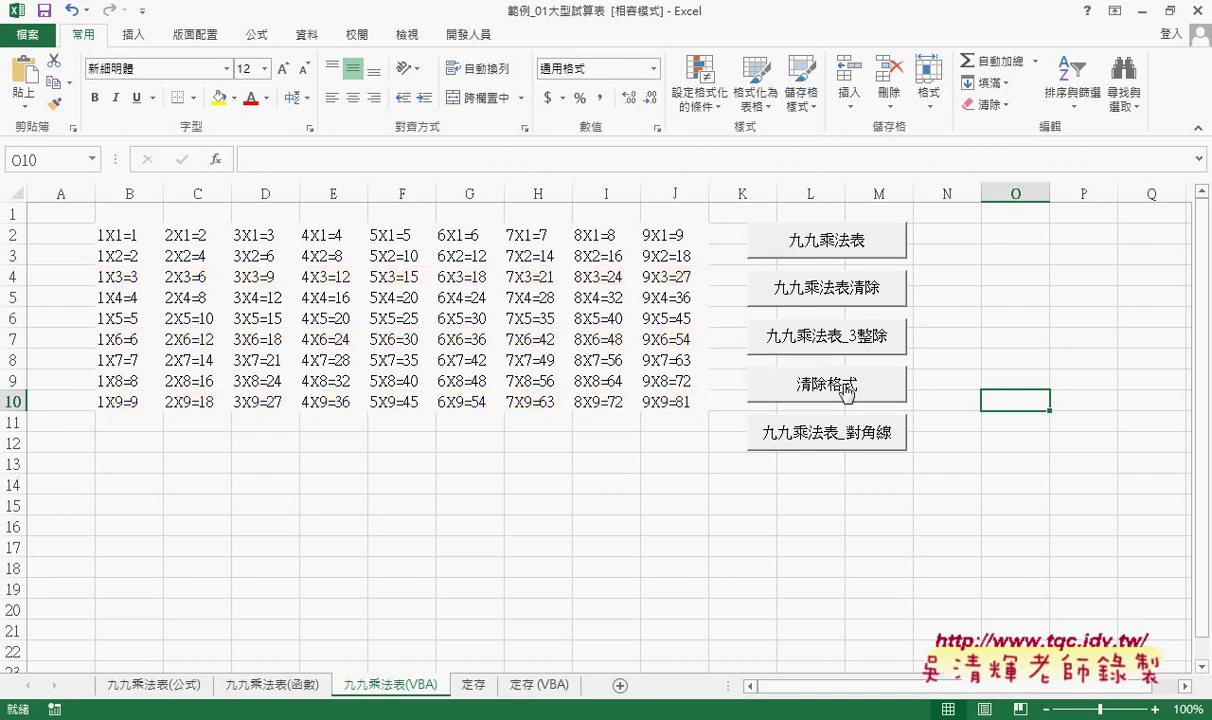
{"action": "left_click", "coordinate": [843, 348]}
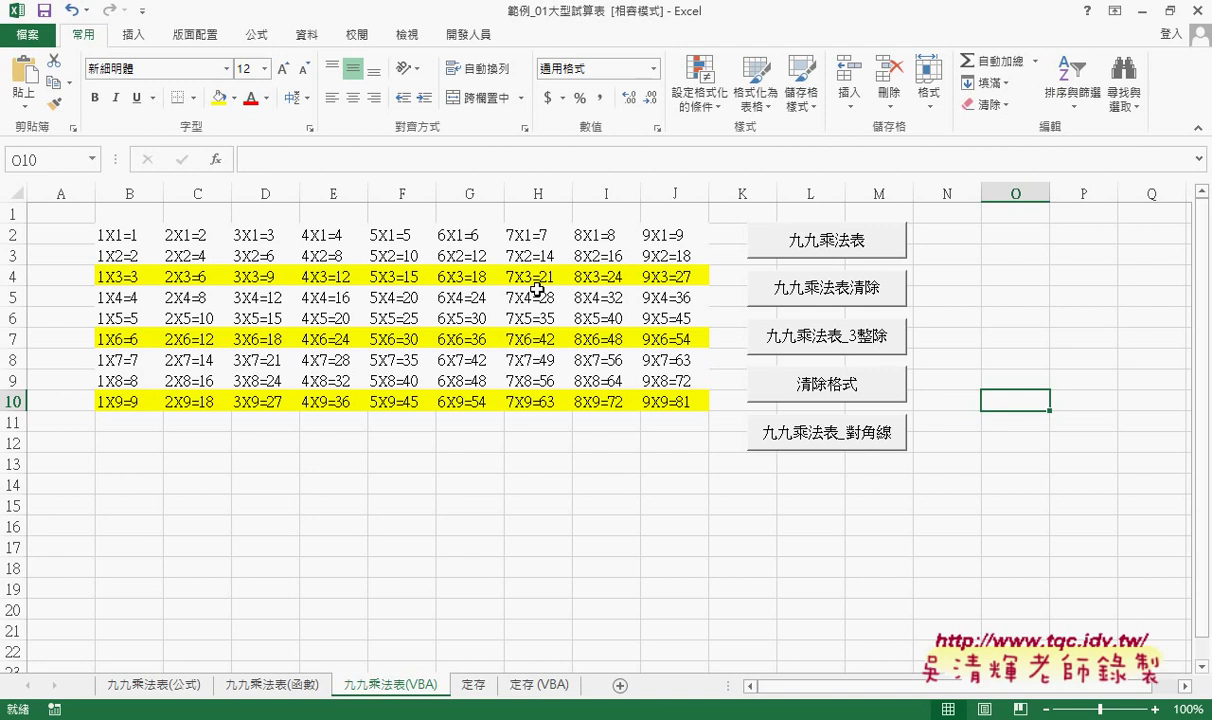
{"action": "left_click", "coordinate": [860, 385]}
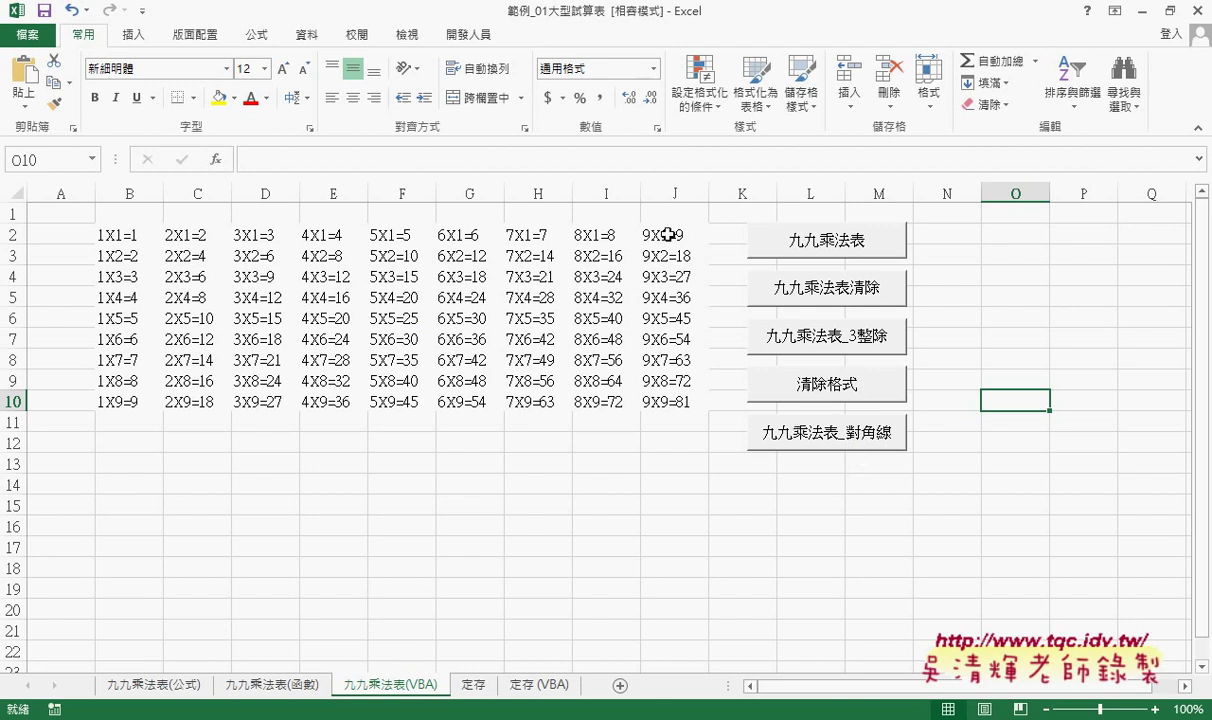
- Apply the yellow diagonal highlight with red text, clear it, then regenerate a plain table
{"action": "left_click", "coordinate": [832, 428]}
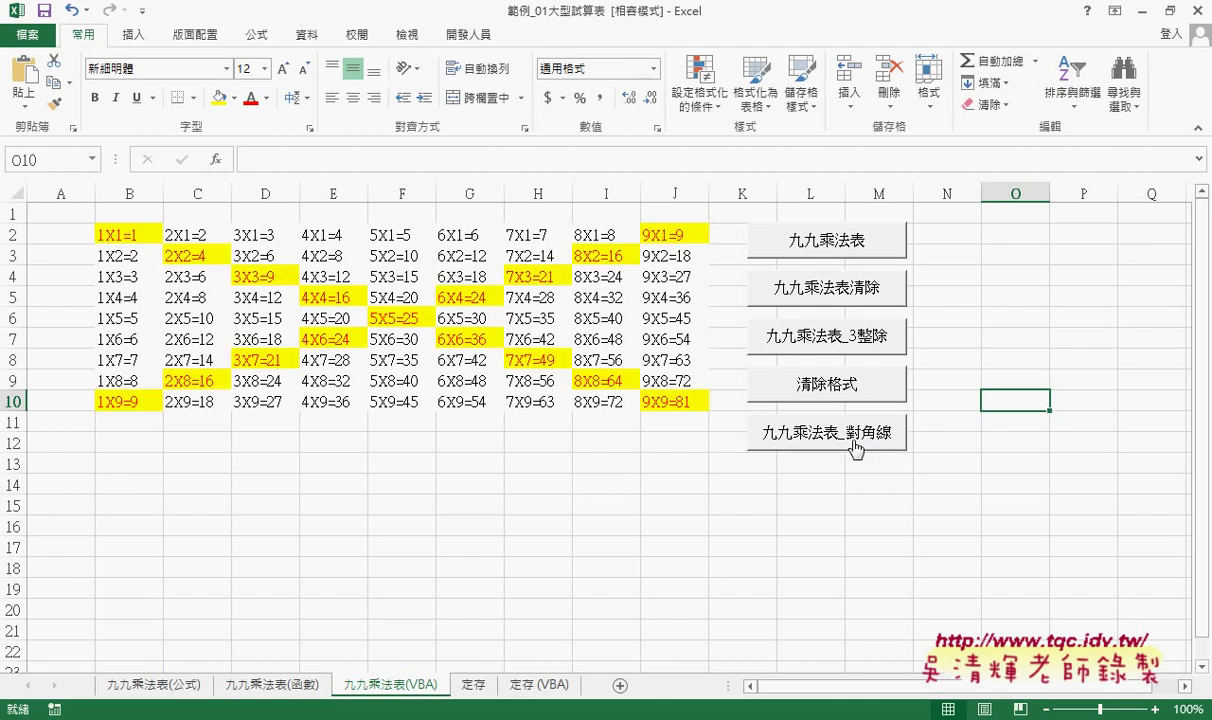
{"action": "left_click", "coordinate": [855, 393]}
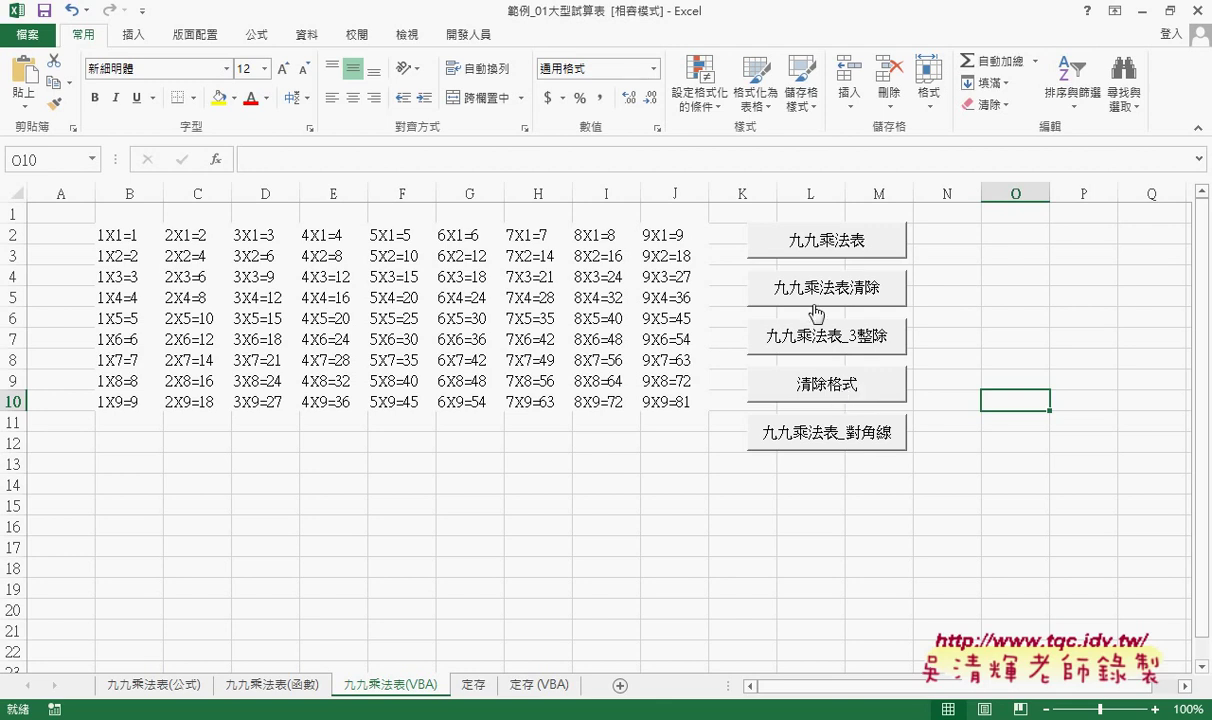
{"action": "left_click", "coordinate": [776, 288]}
{"action": "left_click", "coordinate": [820, 245]}
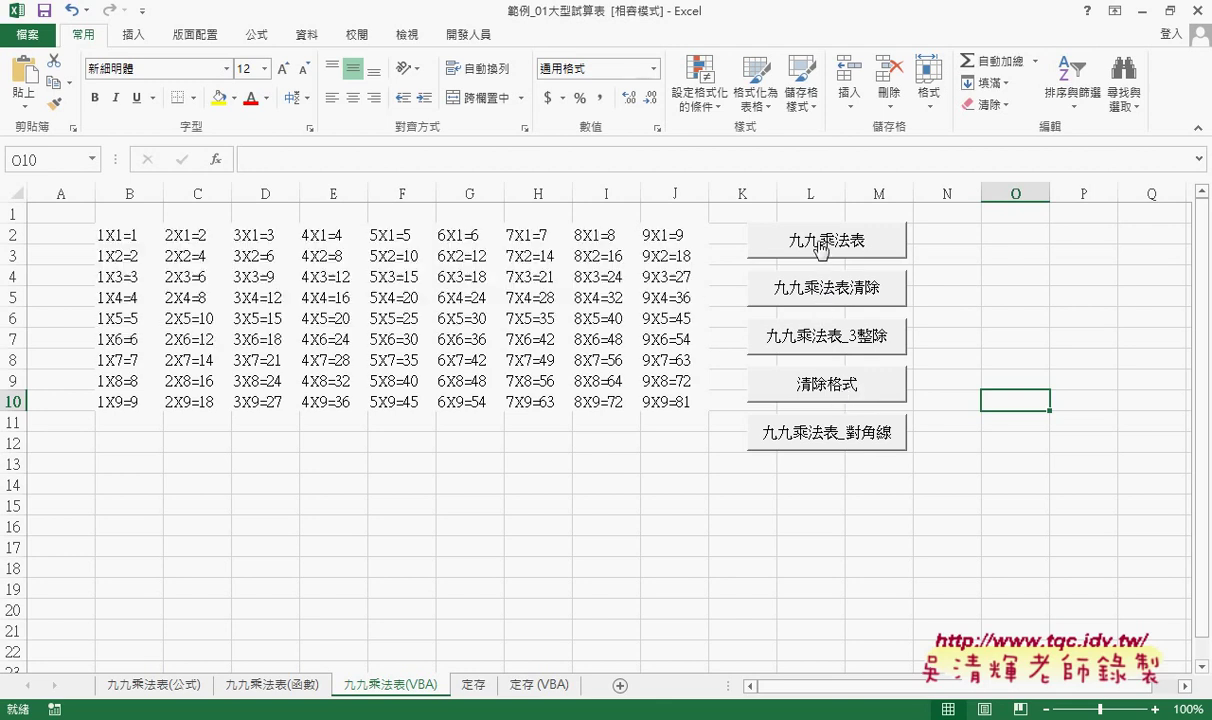